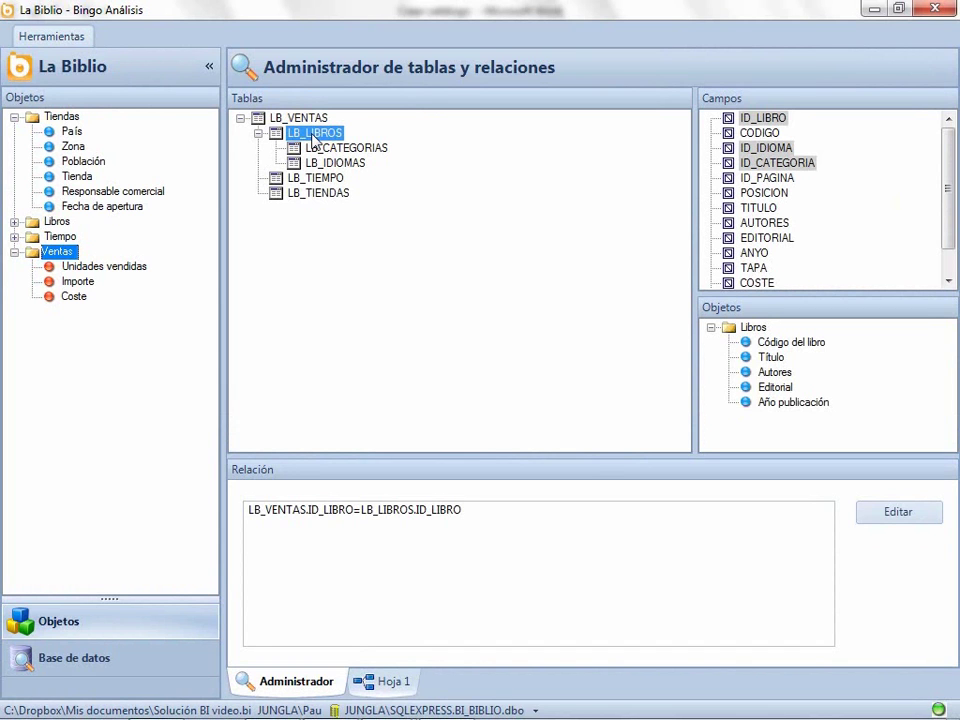
- Create a catalog named FARMA on the Microsoft SQL Server connection JUNGLA\SQLEXPRESS.BI_FARMA.dbo
left_click(68, 36)
left_click(66, 159)
type("FARMA")
left_click(390, 355)
left_click(300, 271)
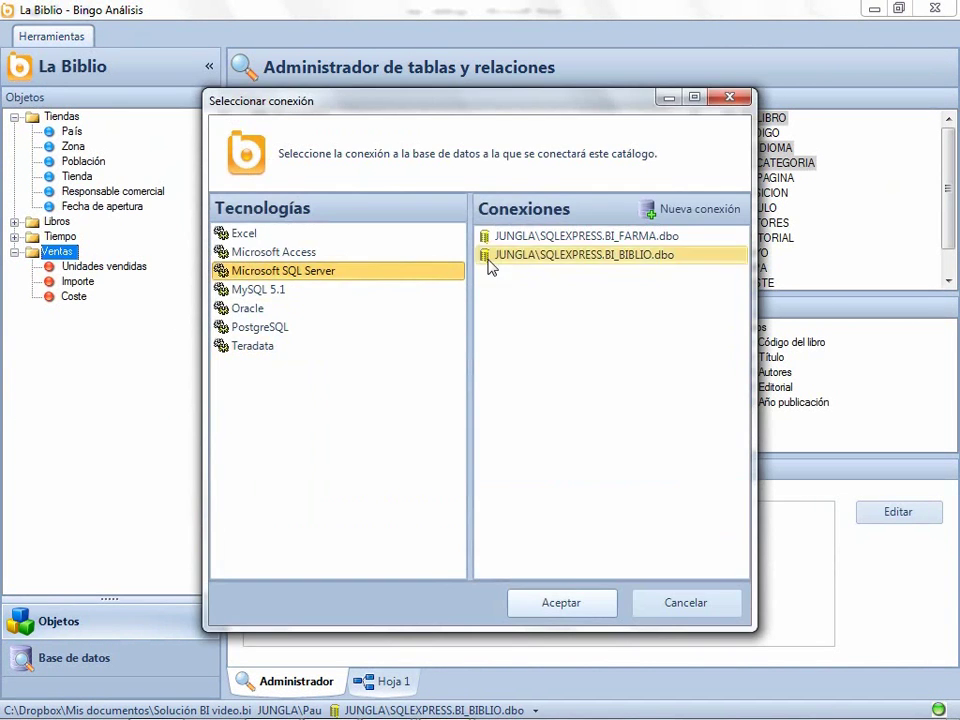
left_click(505, 232)
left_click(556, 602)
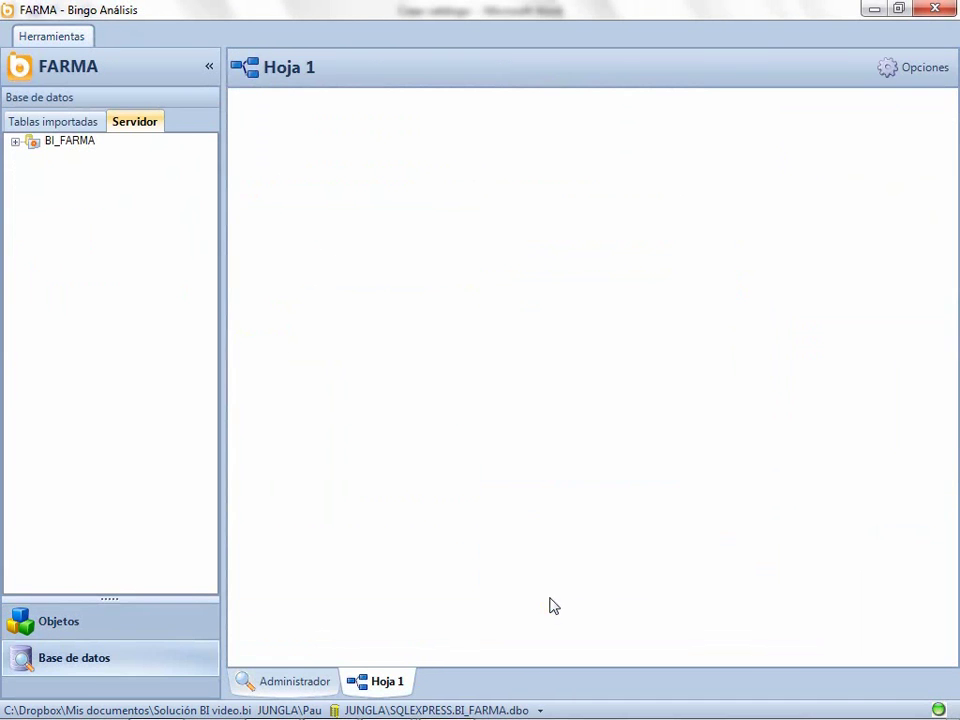
- Import the FAC_COMPRAS table from the BI_FARMA server database into the tables and relations manager
left_click(15, 141)
left_click(258, 683)
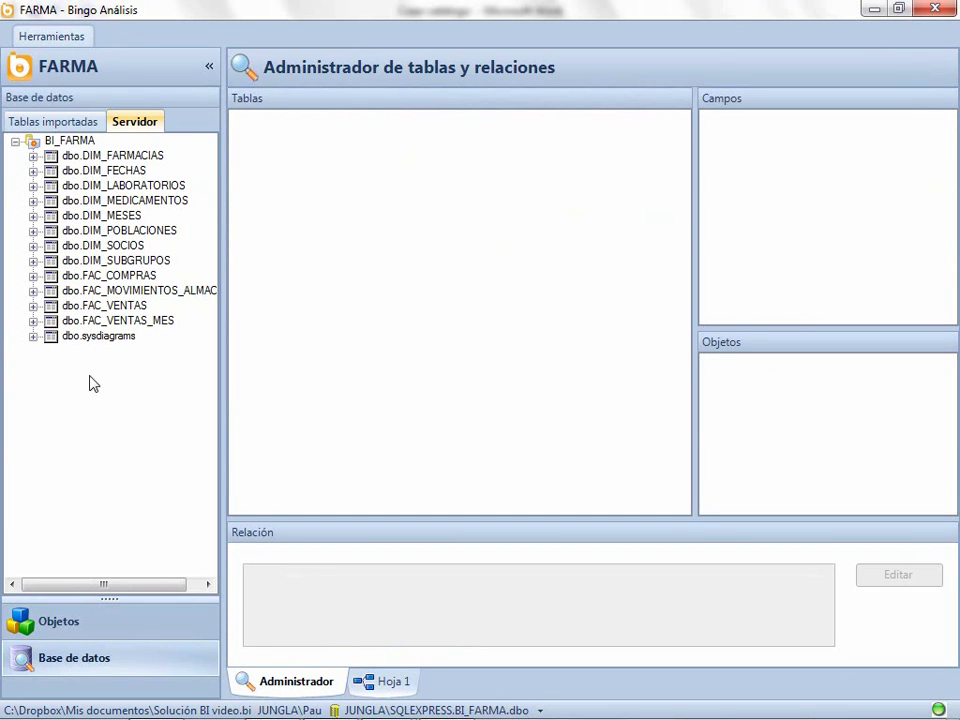
left_click_drag(86, 280, 284, 152)
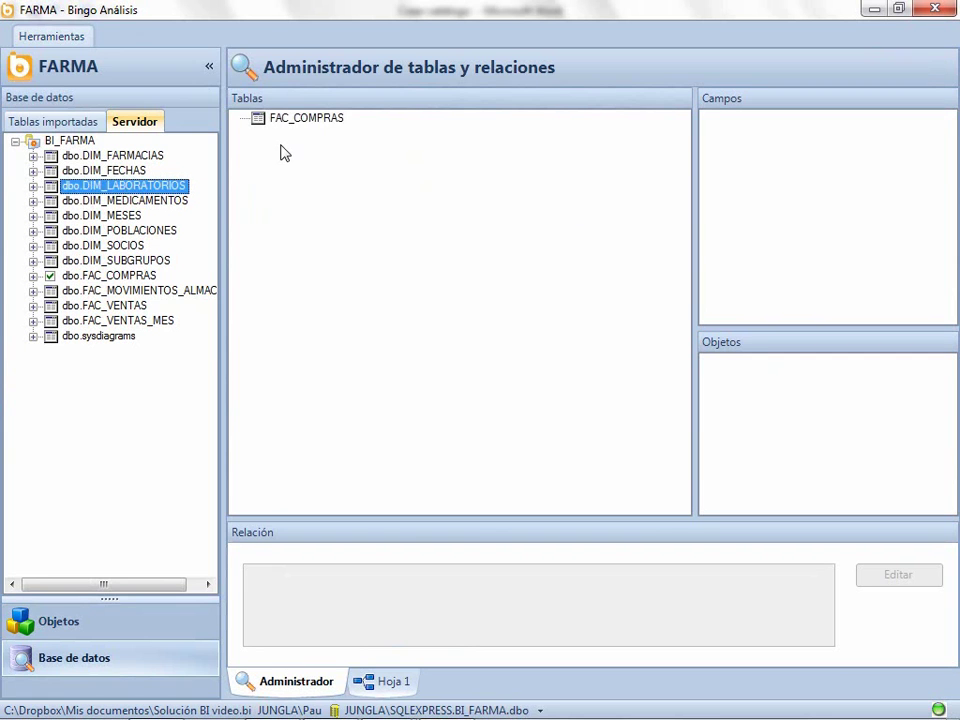
- Import DIM_FECHAS and relate it to FAC_COMPRAS with FAC_COMPRAS.ID_FECHA=DIM_FECHAS.FECHA
left_click_drag(104, 170, 315, 126)
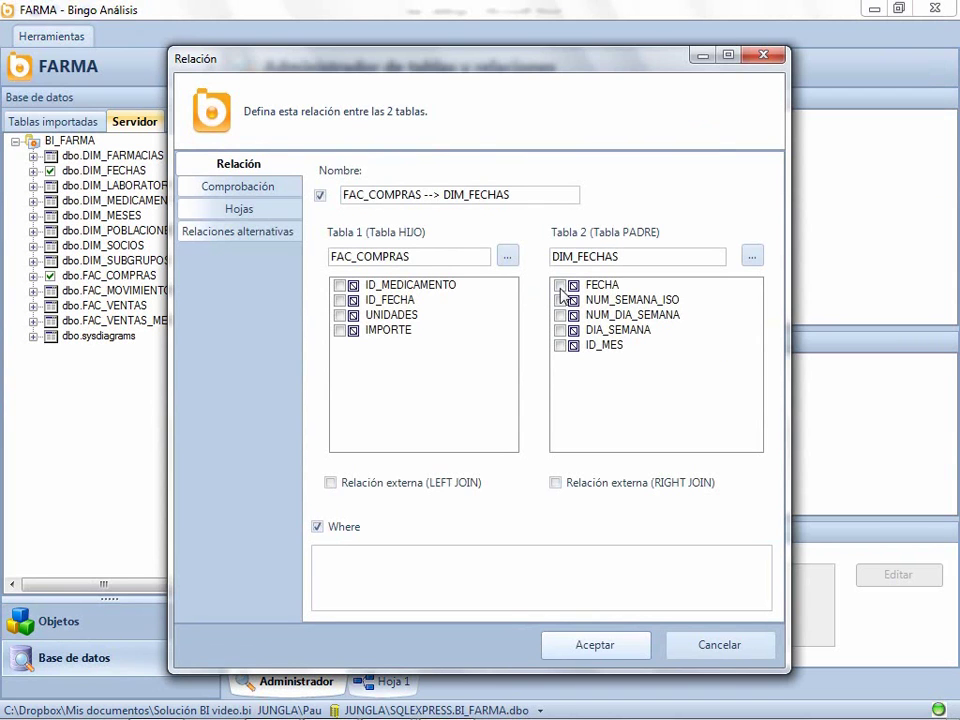
left_click(560, 286)
left_click(340, 300)
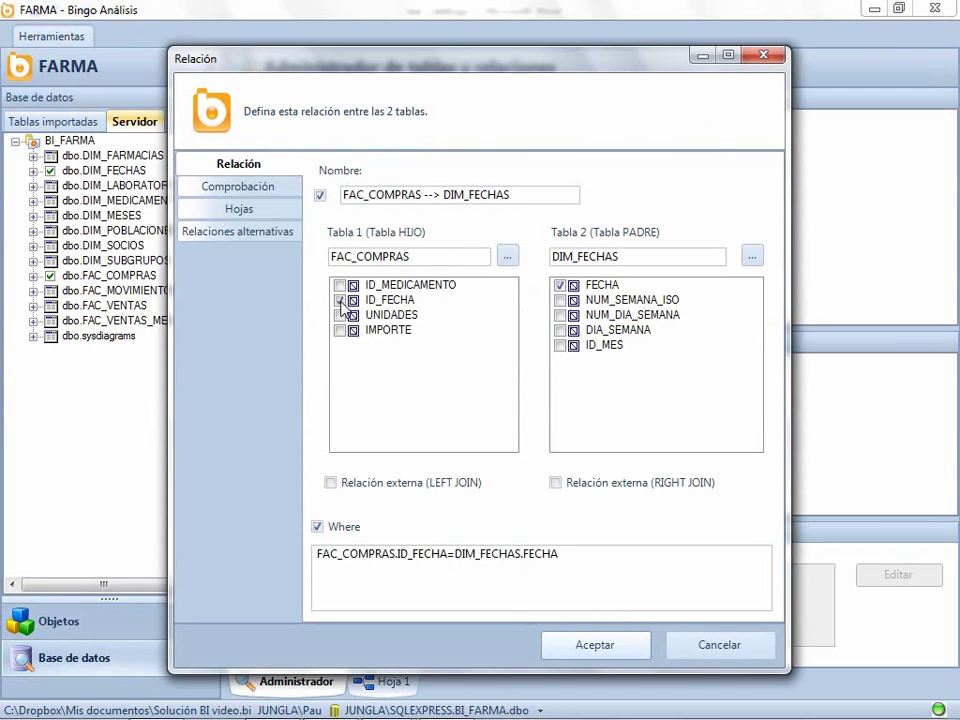
left_click(588, 649)
- Import DIM_MESES as parent table of DIM_FECHAS, related by ID_MES
left_click(240, 118)
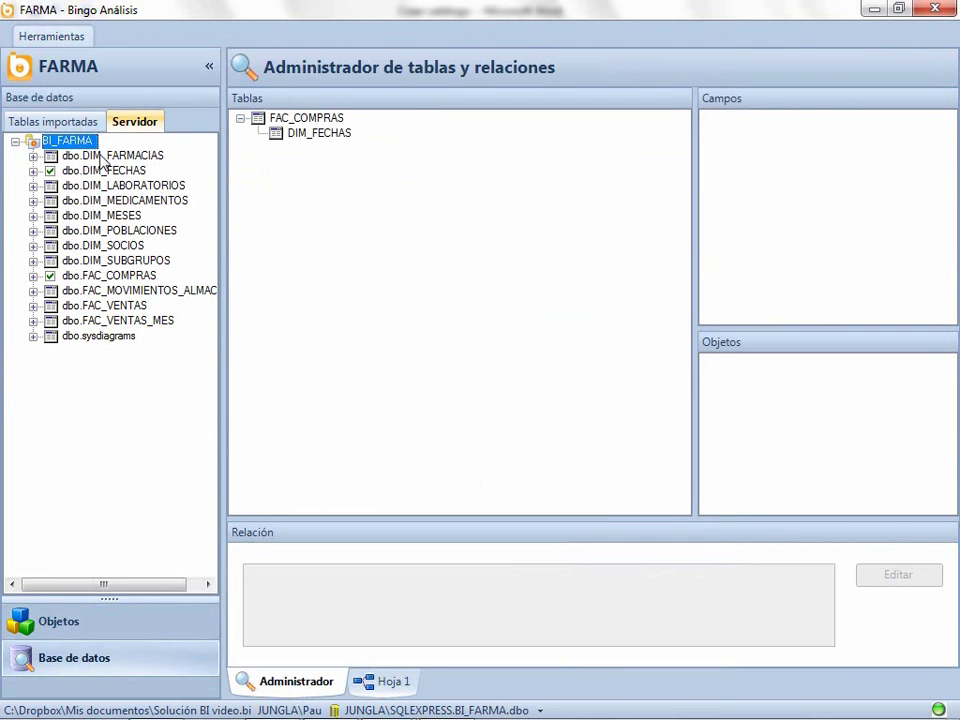
left_click_drag(95, 215, 302, 142)
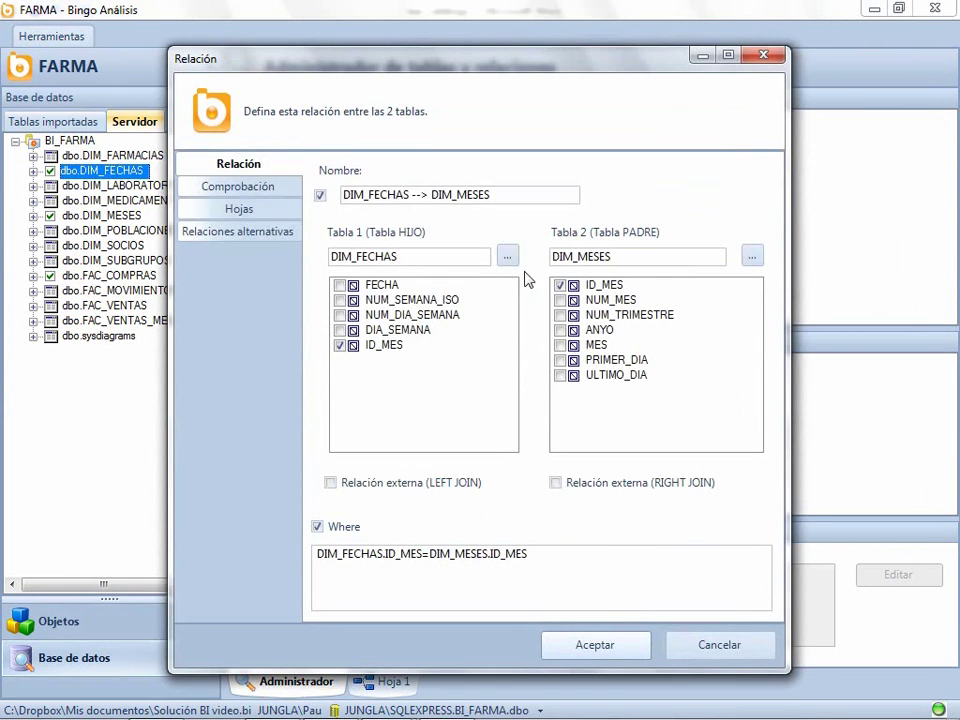
left_click(603, 652)
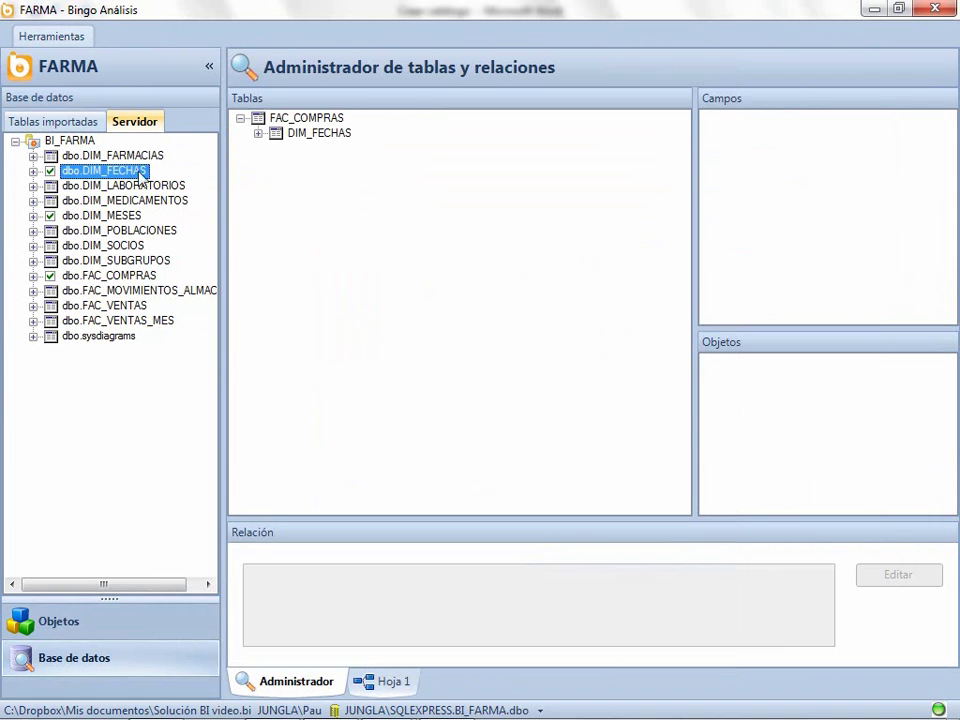
- Import DIM_MEDICAMENTOS related to FAC_COMPRAS by ID_MEDICAMENTO, and DIM_SUBGRUPOS related to DIM_MEDICAMENTOS
left_click_drag(136, 203, 305, 118)
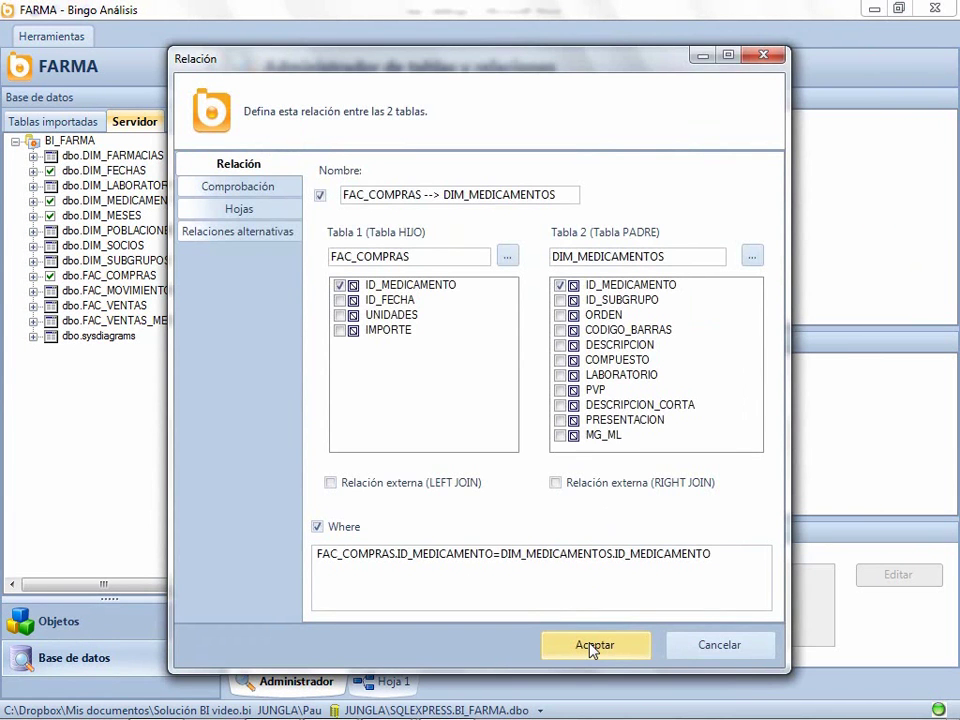
left_click(594, 648)
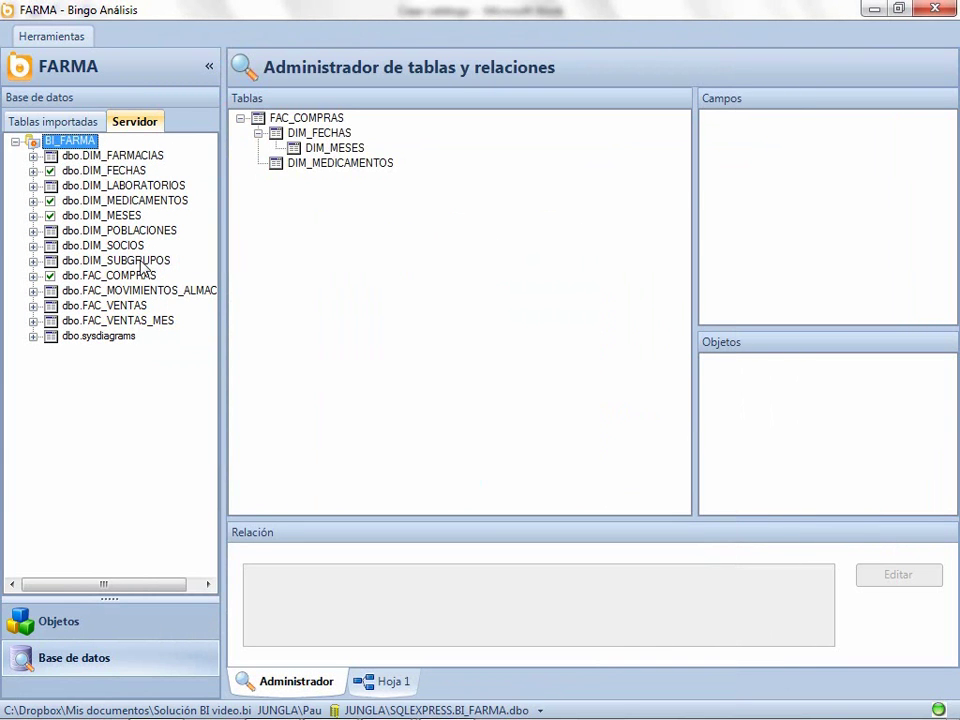
left_click_drag(143, 265, 308, 168)
left_click(583, 643)
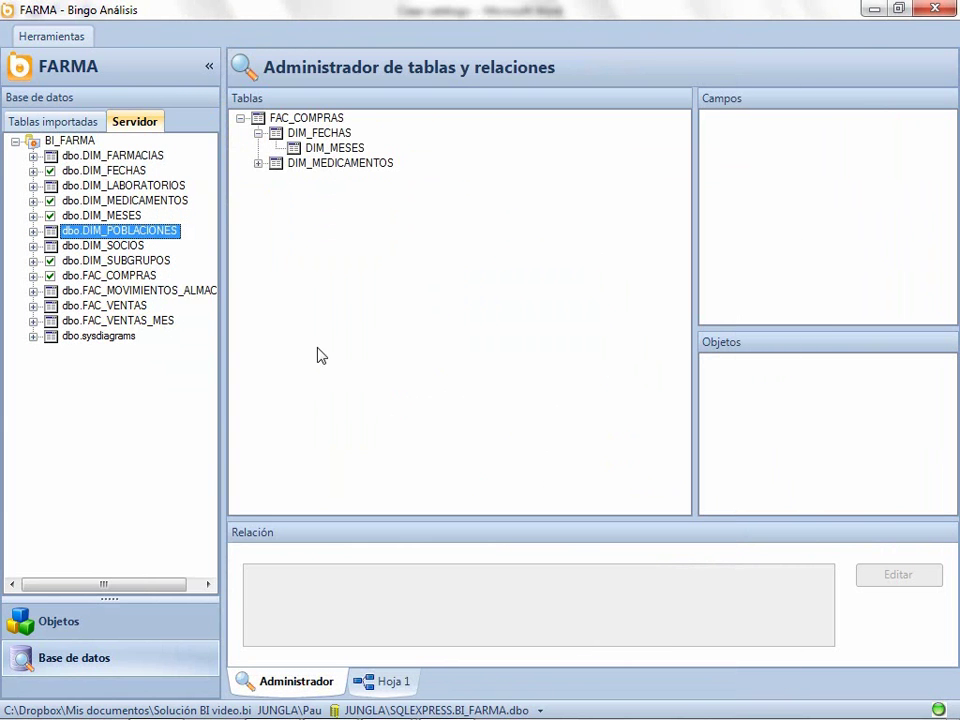
- Import FAC_MOVIMIENTOS_ALMACEN as a separate top-level table and relate its ID_FECHA to DIM_FECHAS.FECHA
left_click_drag(89, 293, 283, 242)
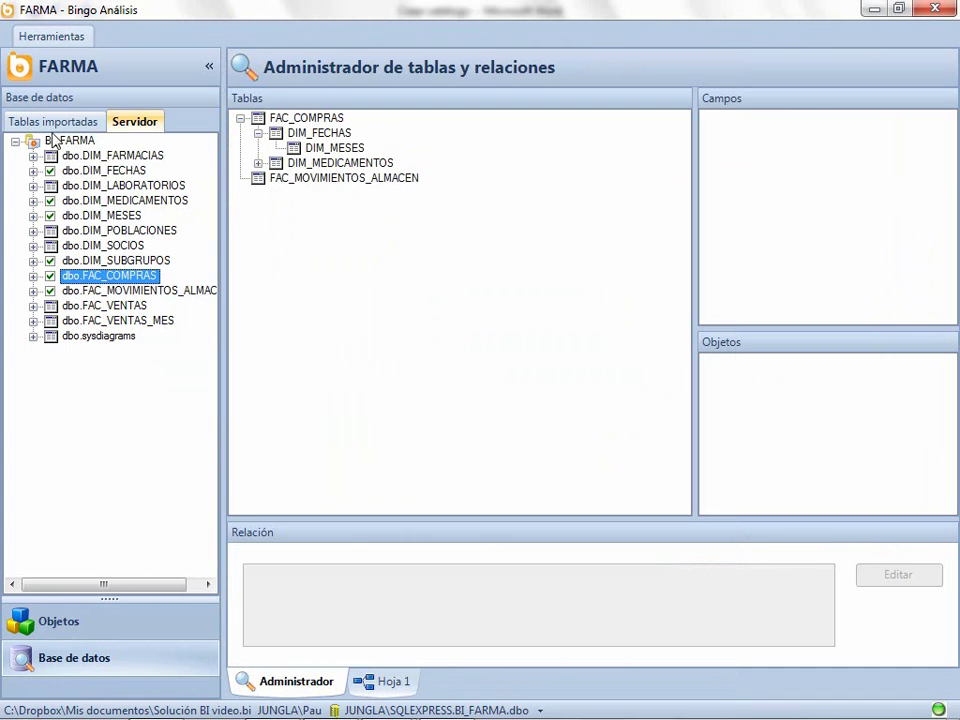
left_click(52, 121)
left_click(71, 171)
left_click_drag(283, 178, 318, 133)
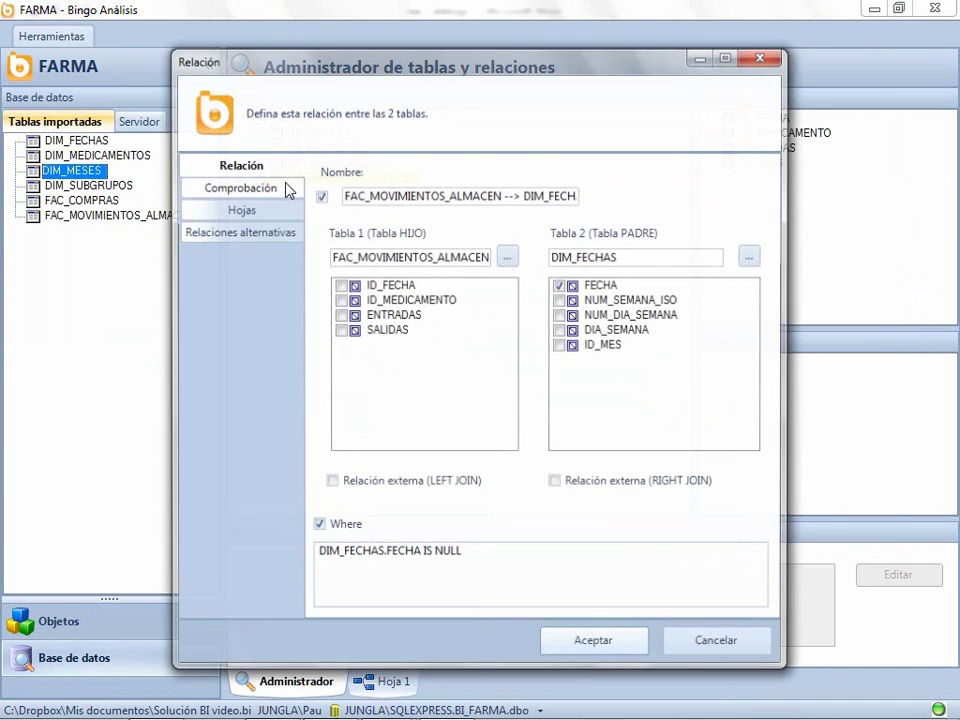
left_click(340, 285)
left_click(595, 644)
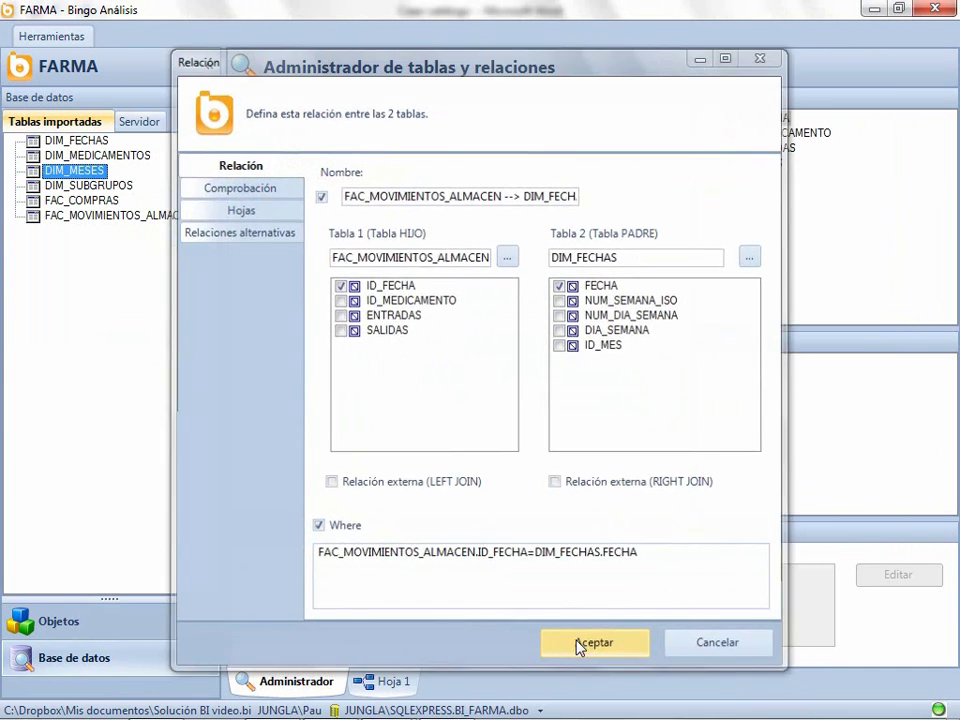
- Relate FAC_MOVIMIENTOS_ALMACEN to DIM_MEDICAMENTOS by ID_MEDICAMENTO
left_click(241, 179)
left_click(258, 193)
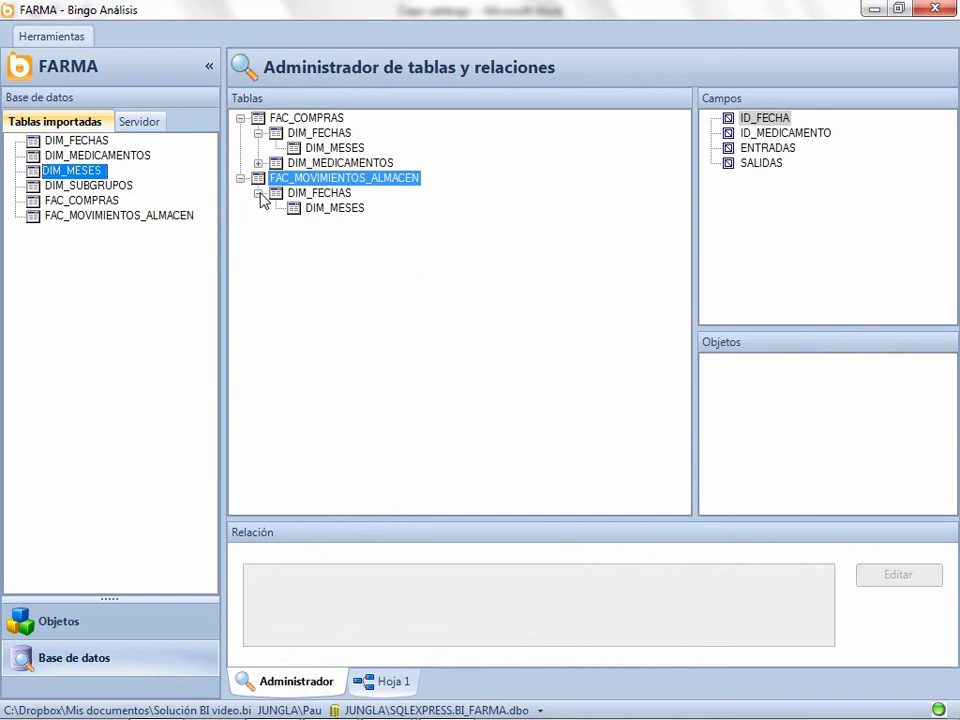
left_click_drag(300, 178, 335, 163)
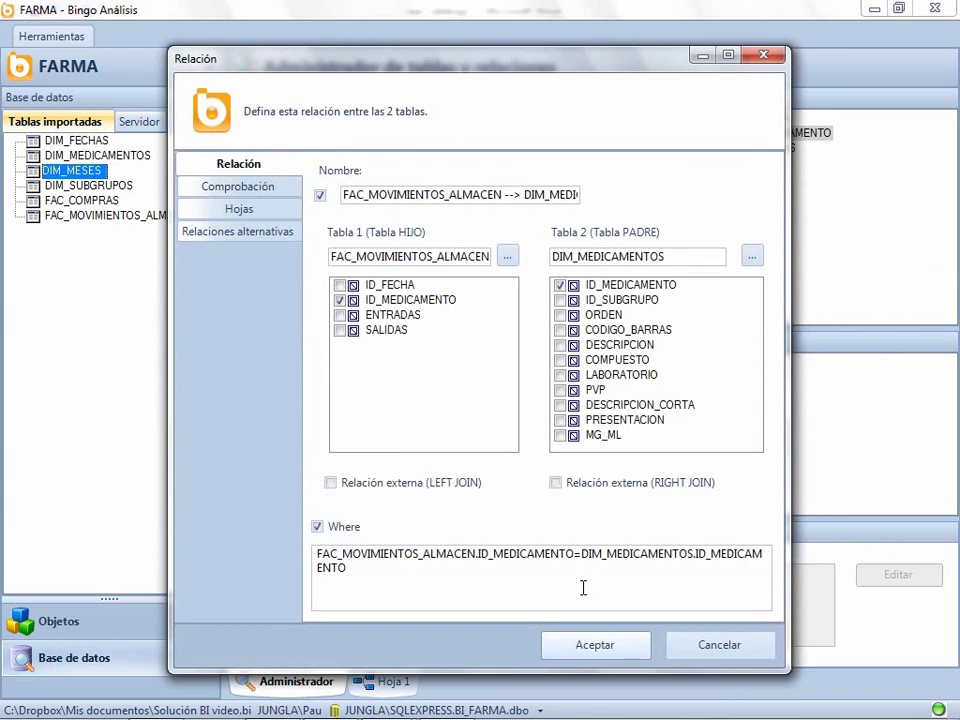
left_click(590, 646)
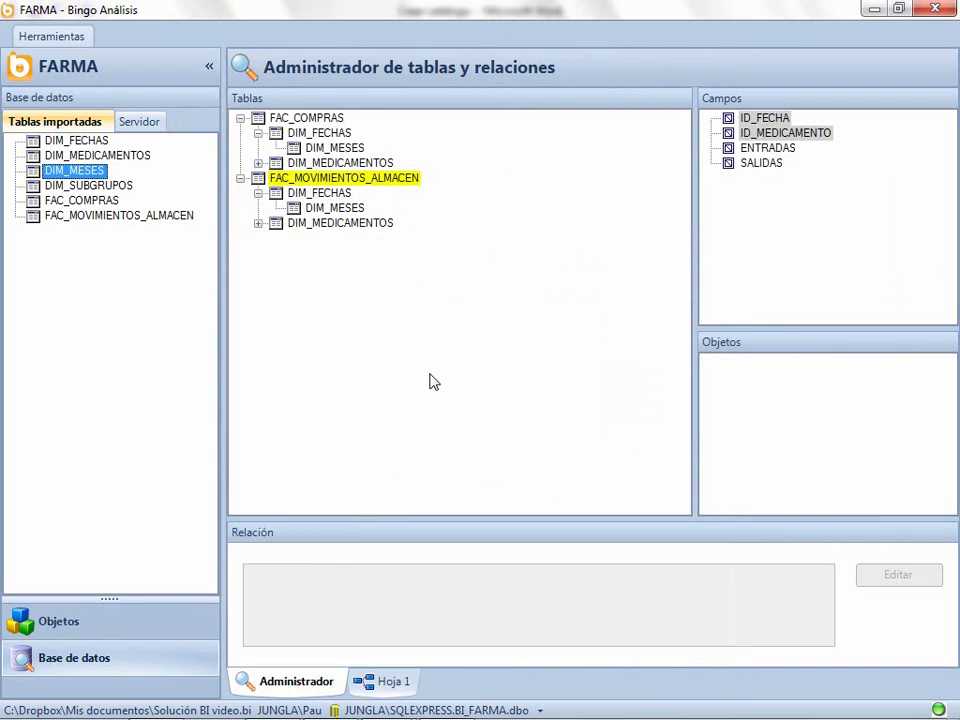
- Import FAC_VENTAS as a top-level table and relate it to DIM_FARMACIAS by ID_FARMACIA
left_click(135, 121)
left_click_drag(107, 192, 270, 274)
left_click_drag(91, 156, 281, 239)
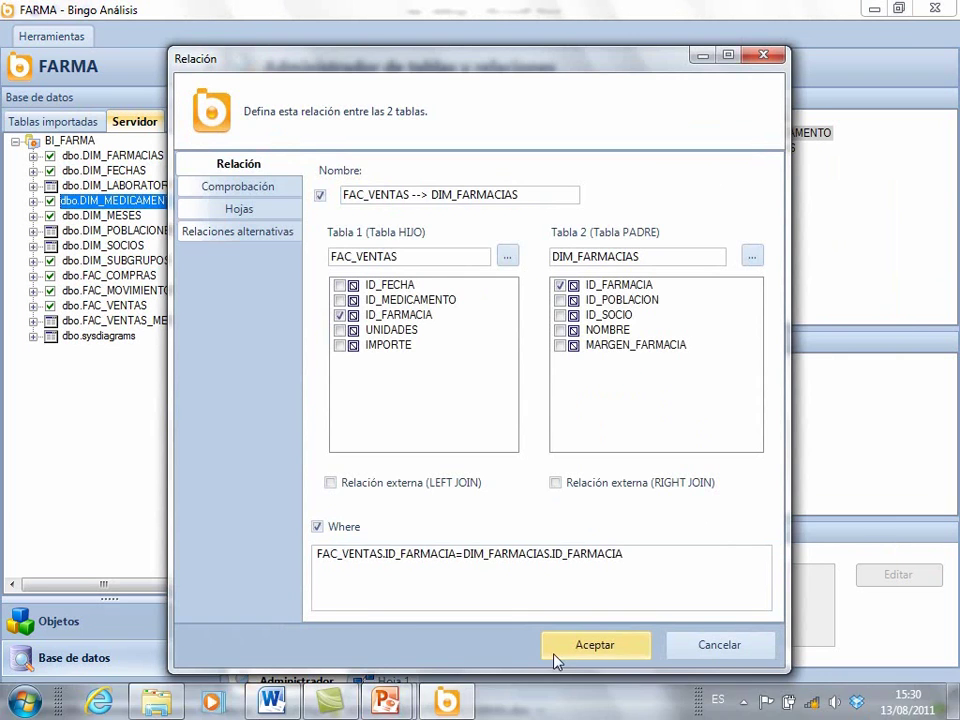
left_click(580, 648)
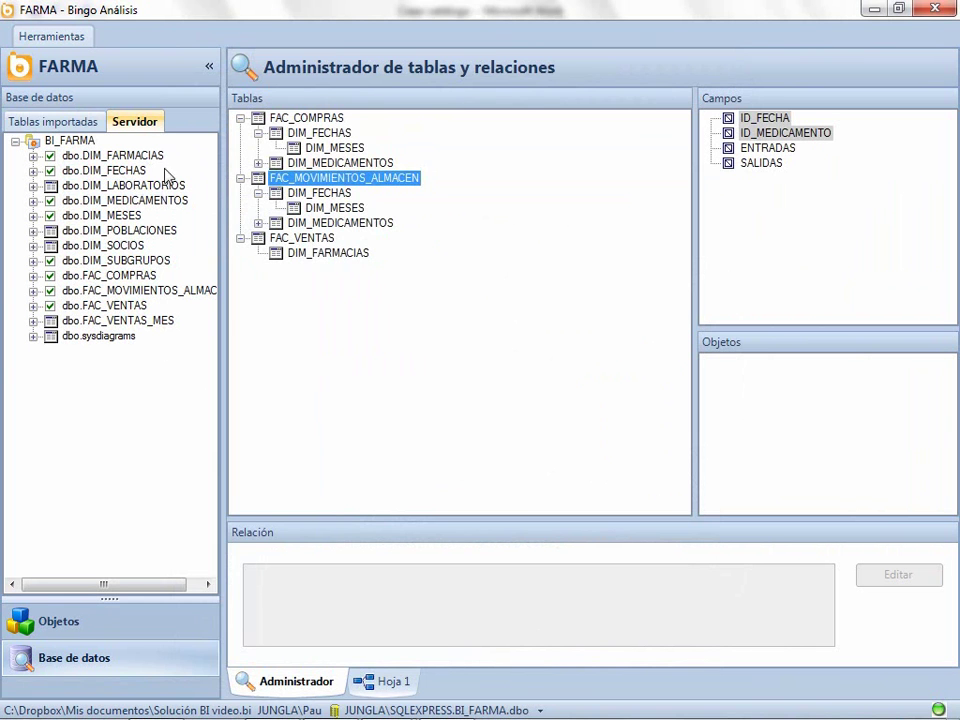
- Import DIM_POBLACIONES related to DIM_FARMACIAS by ID_POBLACION, and relate DIM_SOCIOS to DIM_FARMACIAS as well
left_click_drag(120, 230, 364, 258)
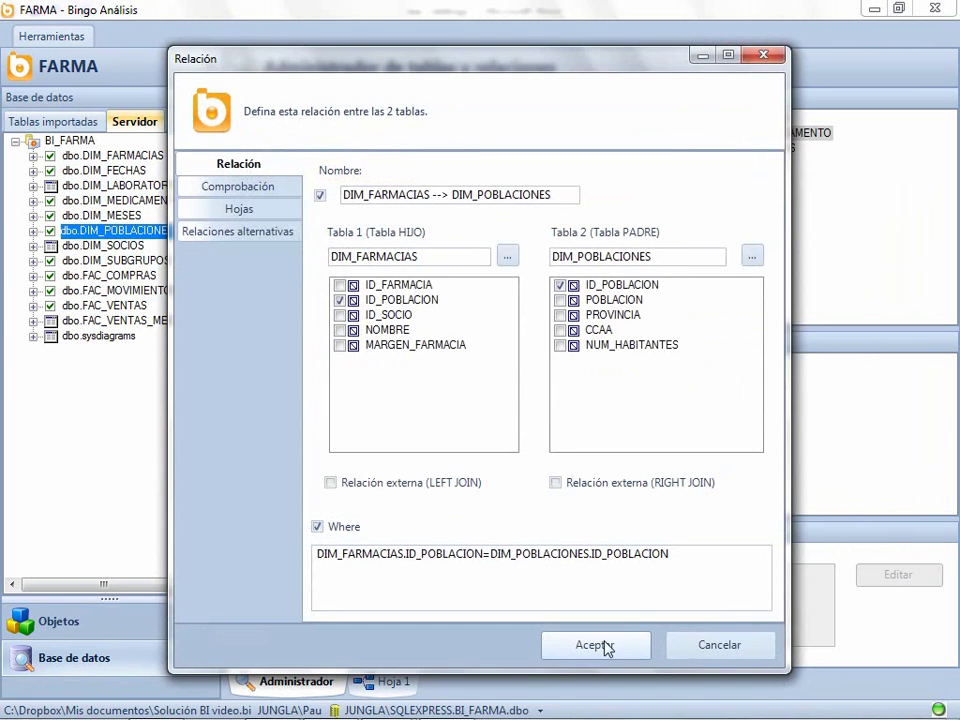
left_click(606, 647)
left_click_drag(110, 260, 302, 256)
left_click(590, 645)
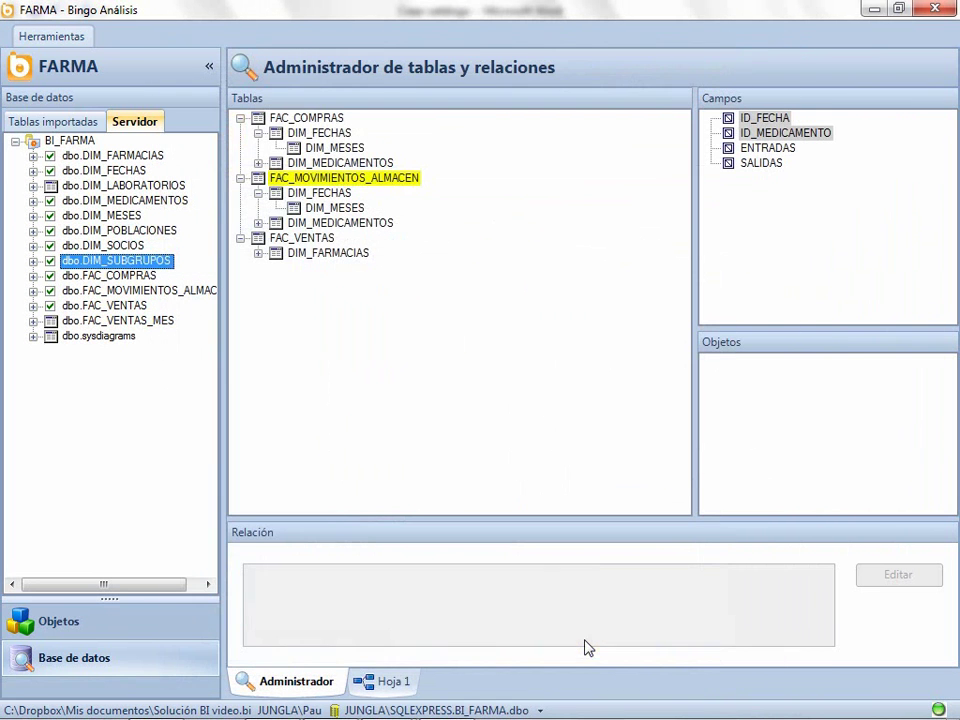
- Relate FAC_VENTAS to the already imported DIM_FECHAS with ID_FECHA=FECHA and to DIM_MEDICAMENTOS by ID_MEDICAMENTO
left_click(55, 121)
left_click_drag(60, 156, 298, 250)
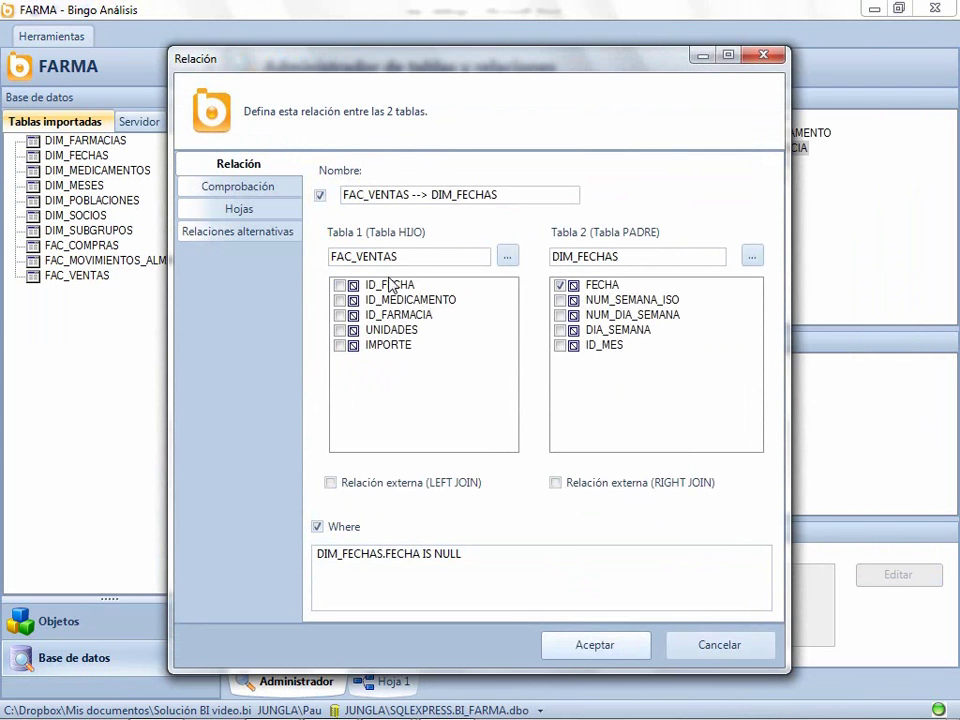
left_click(339, 285)
left_click(588, 645)
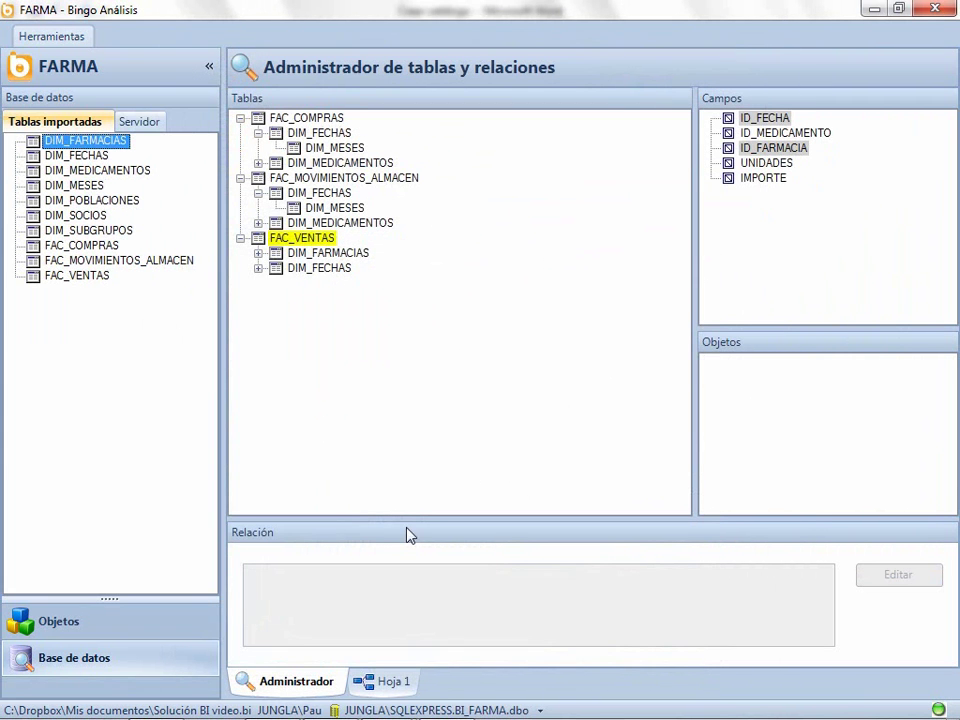
left_click_drag(90, 172, 300, 240)
left_click(595, 645)
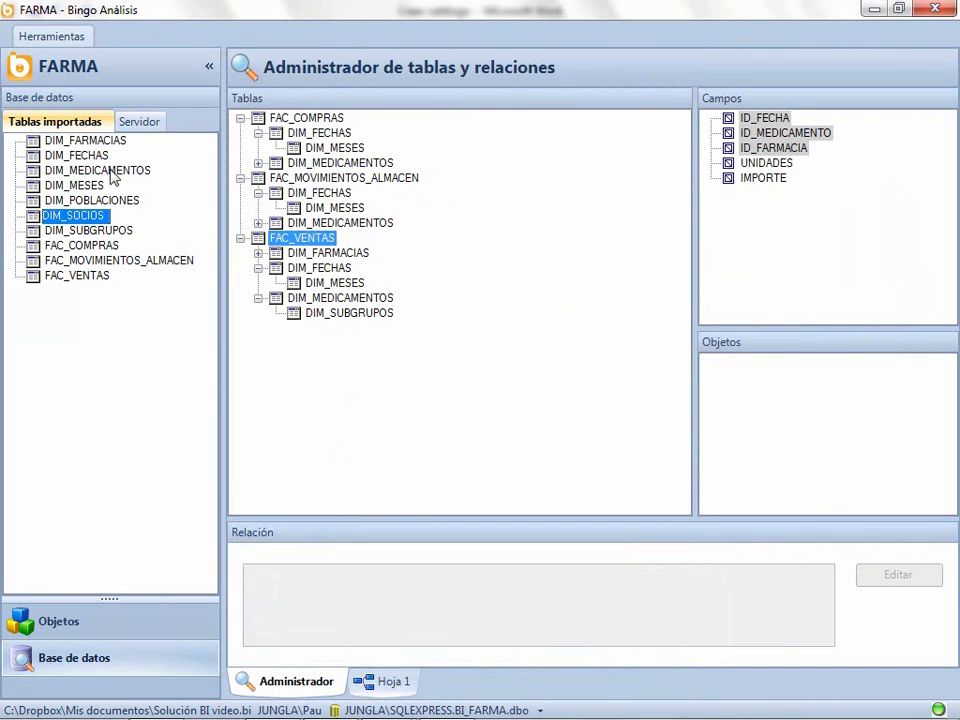
- Import FAC_VENTAS_MES and relate it to DIM_FARMACIAS by ID_FARMACIA and to DIM_MESES by ID_MES
left_click(134, 121)
left_click_drag(78, 247, 318, 406)
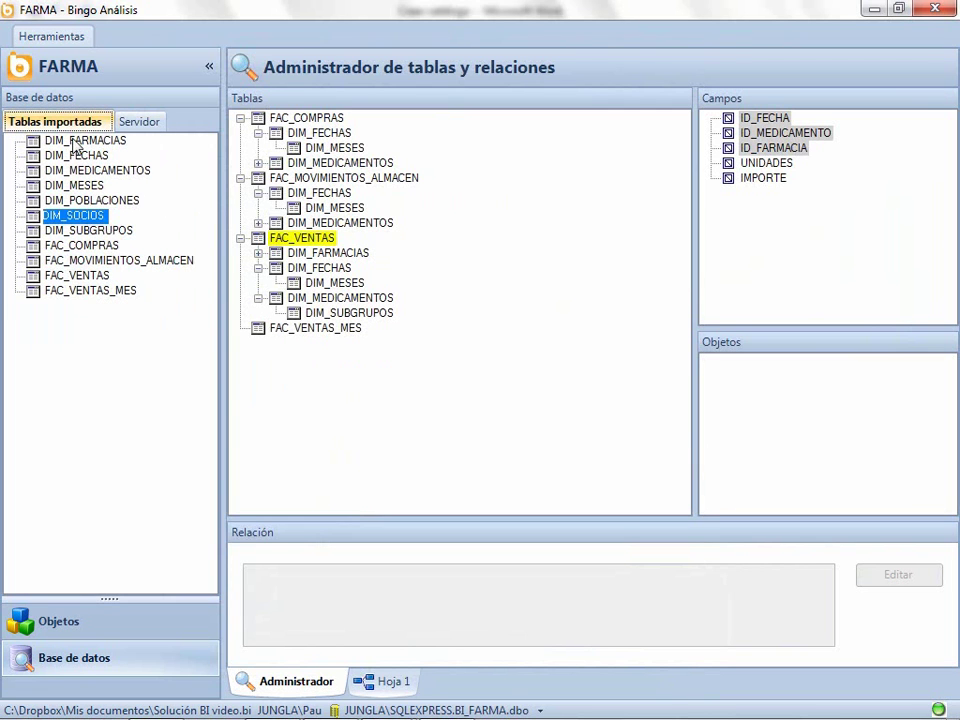
left_click_drag(78, 141, 317, 335)
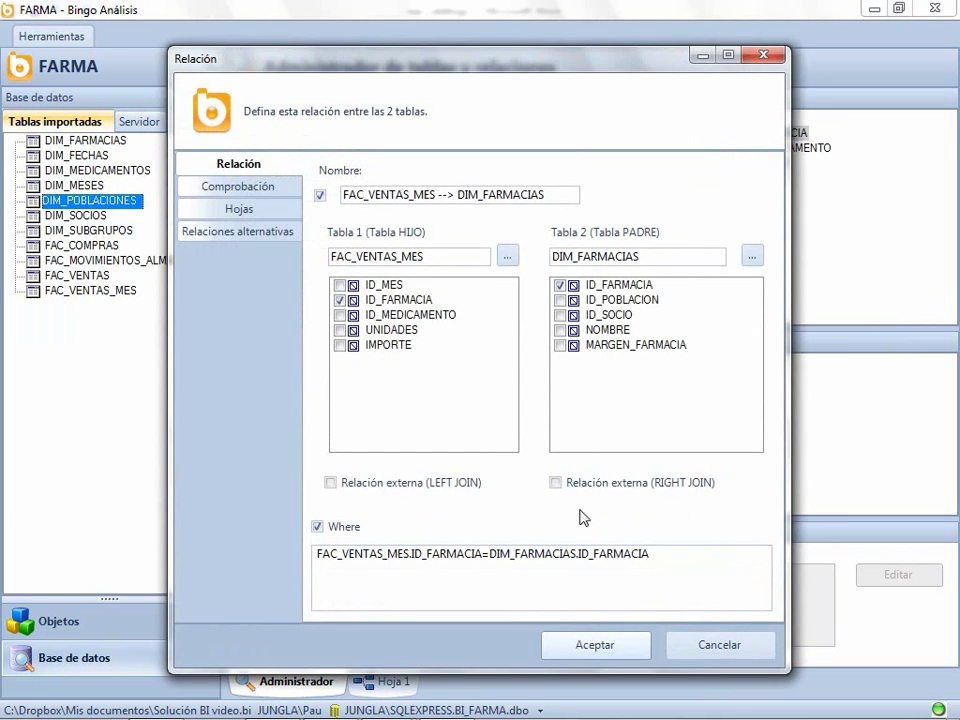
left_click(564, 643)
left_click_drag(85, 230, 300, 334)
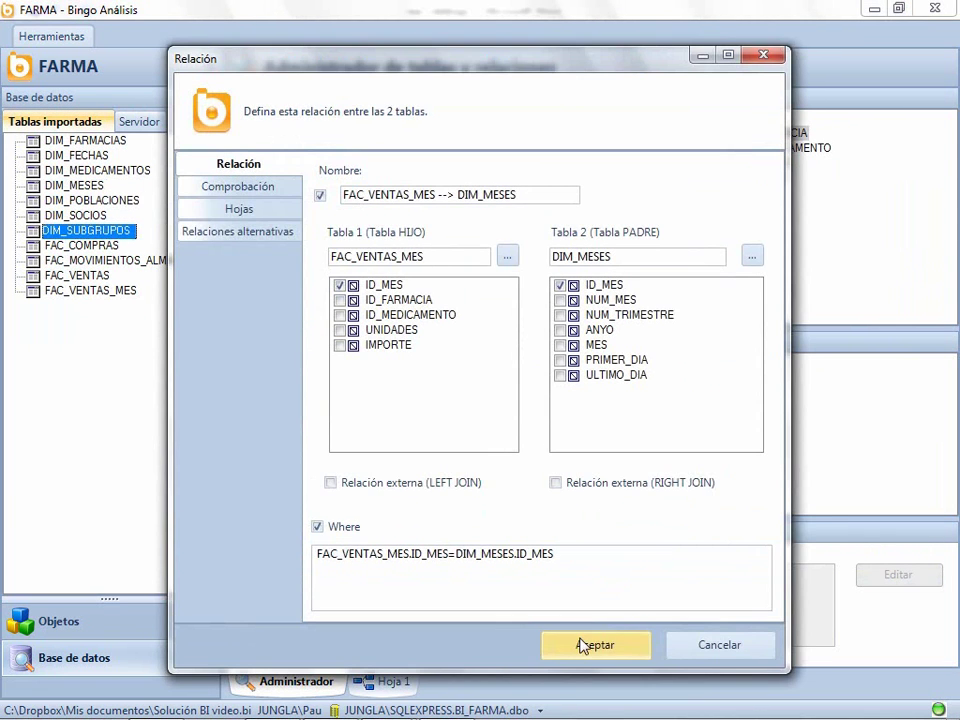
left_click(565, 643)
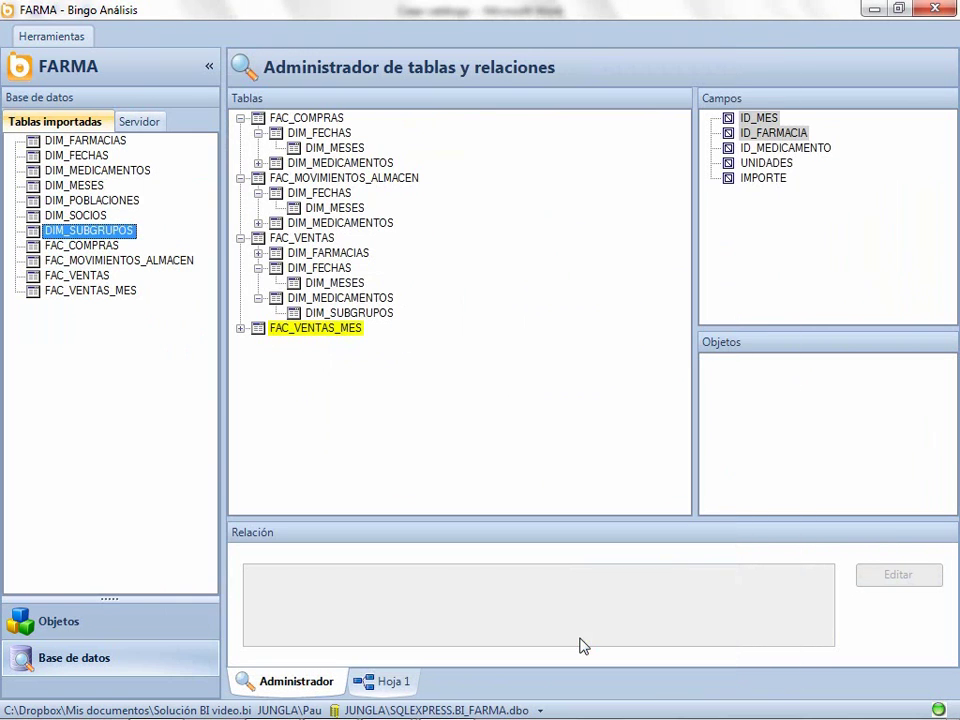
- Set FAC_VENTAS as the detail table in the properties of FAC_VENTAS_MES
right_click(311, 330)
left_click(315, 334)
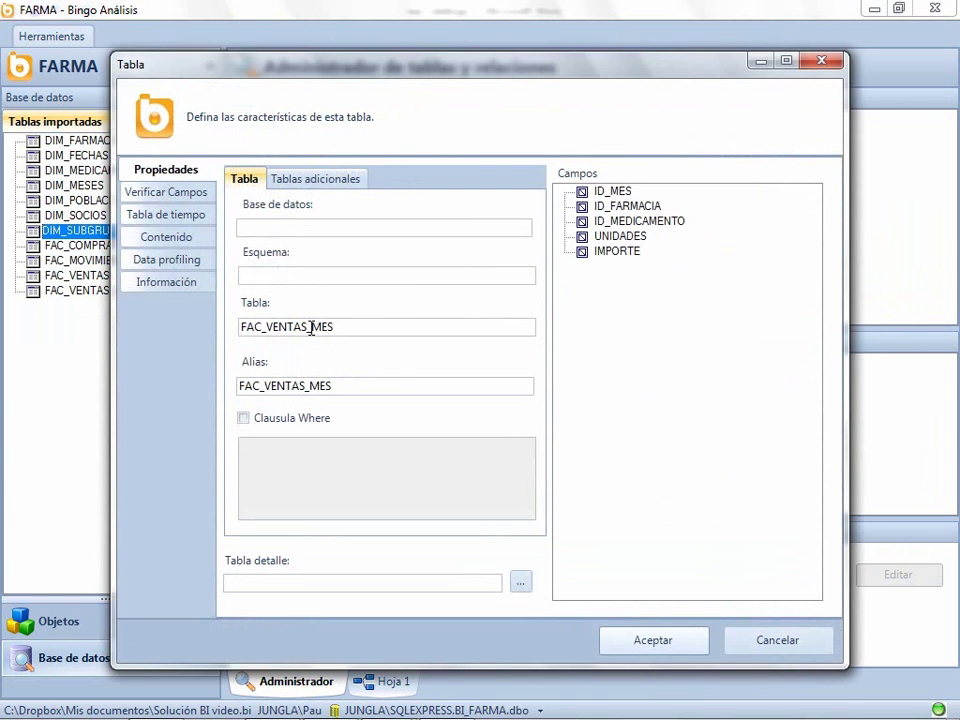
left_click(520, 583)
left_click(430, 406)
left_click(510, 540)
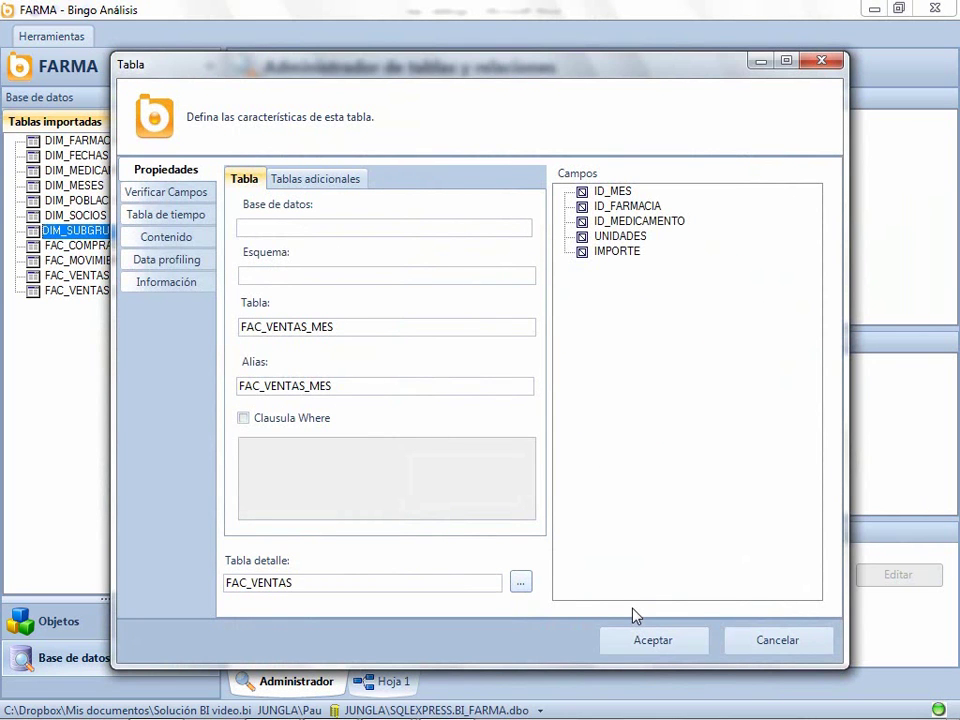
left_click(630, 641)
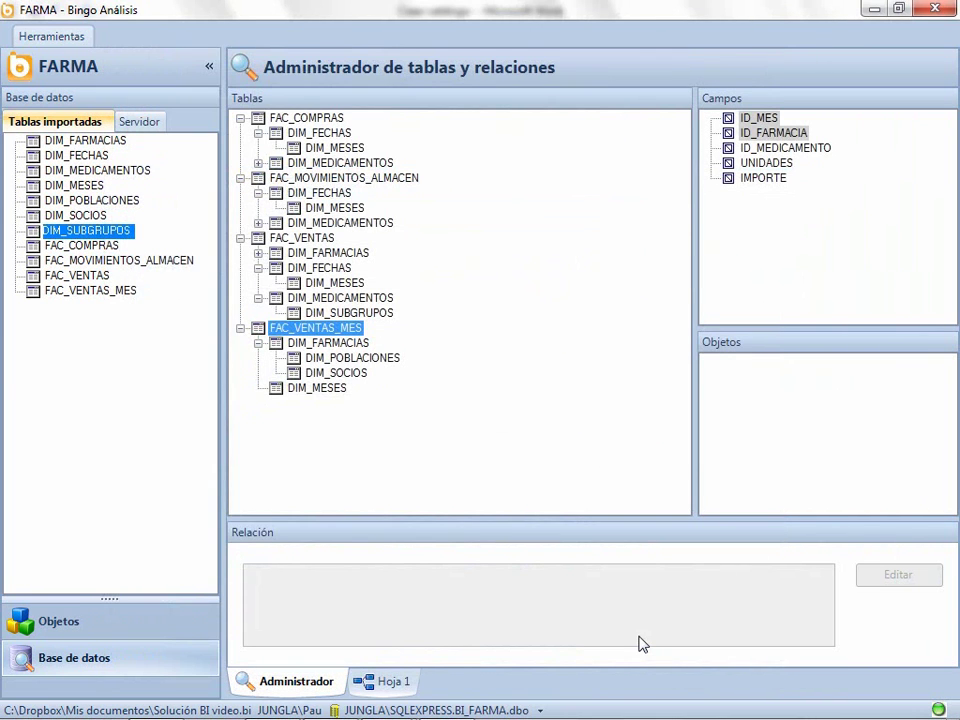
- Create a folder of objects from the DIM_MEDICAMENTOS table and rename it Medicamentos
left_click(101, 625)
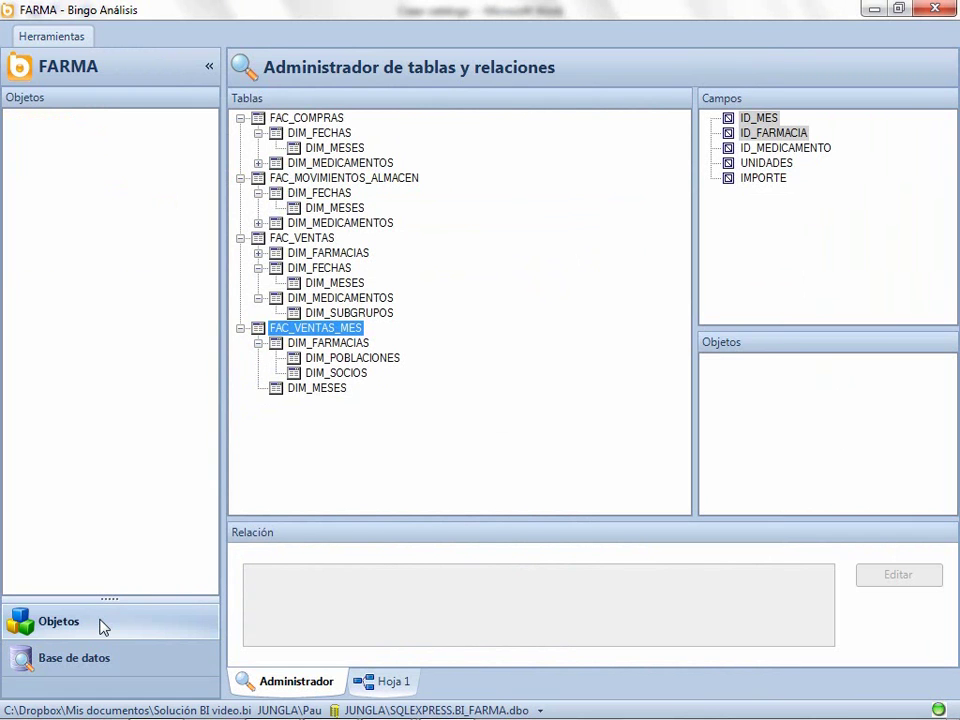
left_click_drag(318, 225, 122, 172)
left_click(57, 119)
type("Medicamentos")
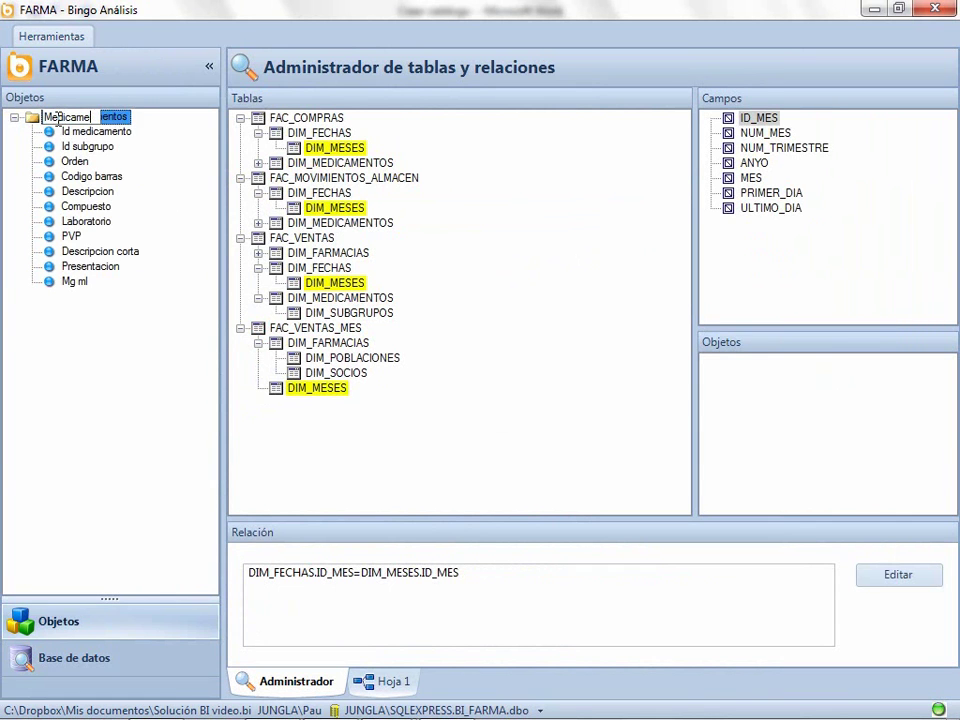
key("Return")
- Delete Id medicamento, Id subgrupo and Orden from the Medicamentos folder and add GRUPO and SUBGRUPO from DIM_SUBGRUPOS to it
right_click(62, 121)
left_click(105, 248)
right_click(77, 132)
left_click(128, 249)
right_click(78, 132)
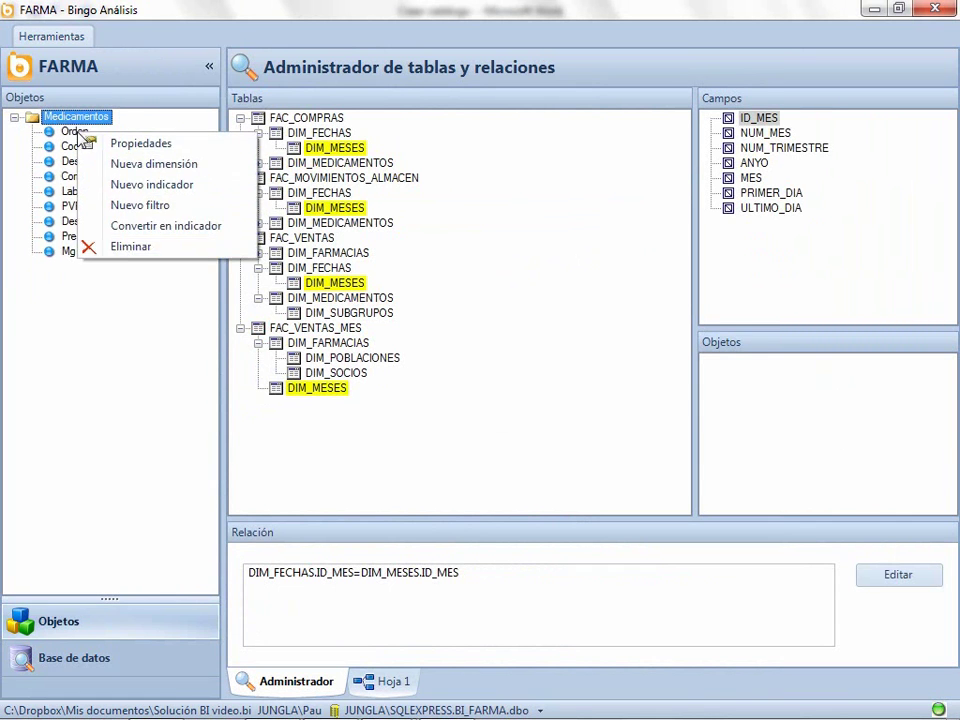
left_click(117, 247)
left_click(349, 312)
left_click_drag(758, 147, 90, 240)
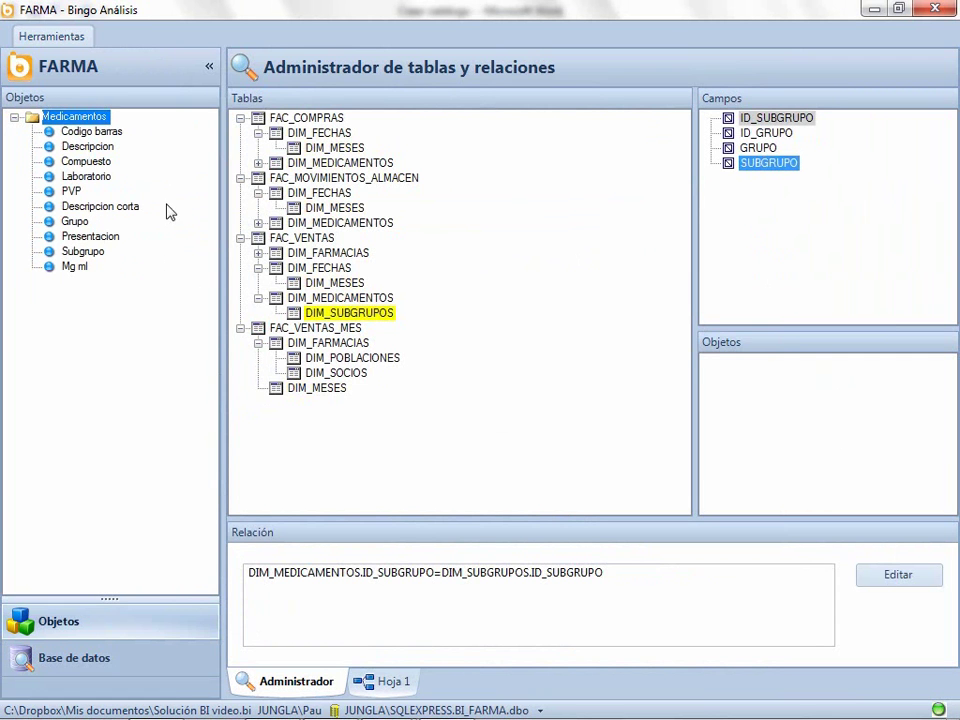
- Create a folder of objects from DIM_FARMACIAS and delete its Id farmacia, Id poblacion and Id socio objects
left_click(305, 256)
left_click_drag(305, 256, 32, 321)
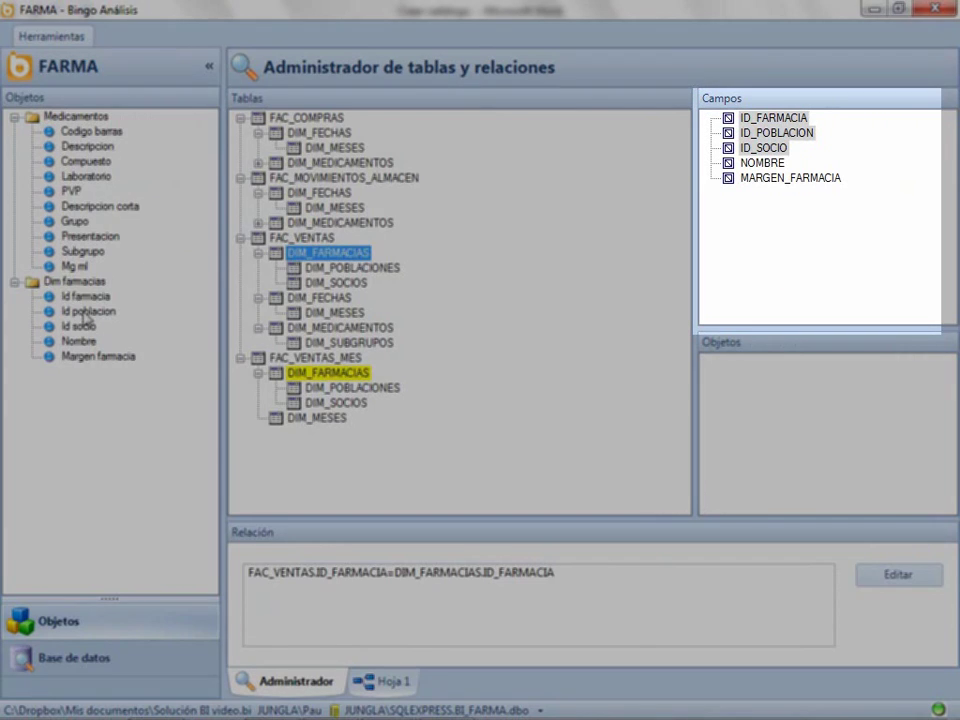
right_click(85, 296)
left_click(120, 412)
right_click(89, 296)
left_click(135, 409)
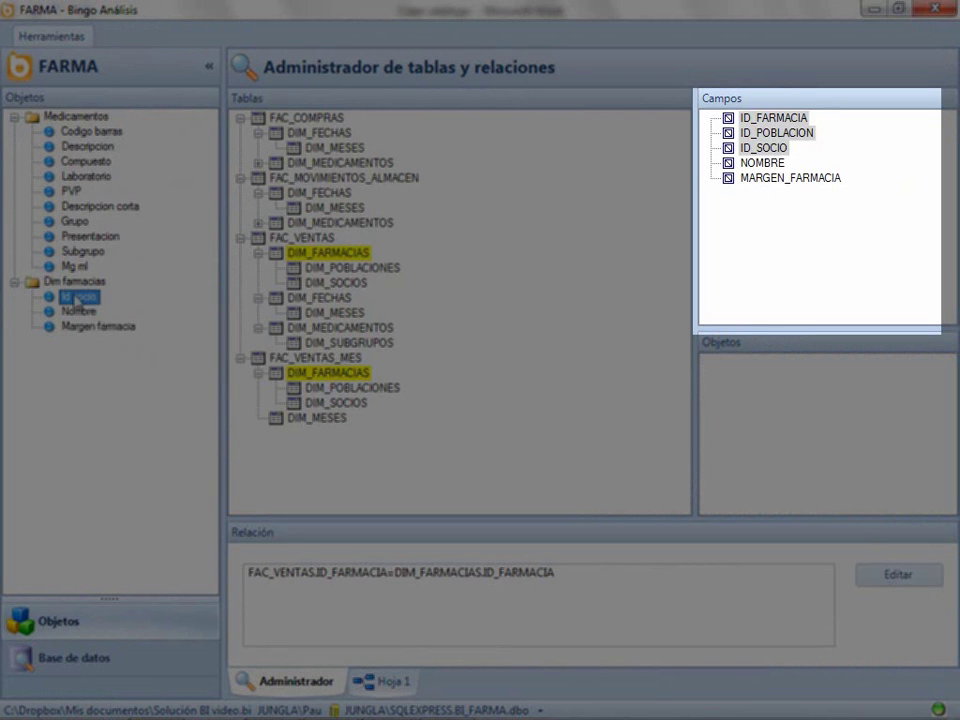
right_click(74, 296)
left_click(108, 410)
- Rename the Nombre object in the Dim farmacias folder as Farmacia and delete Margen farmacia
key("F2")
type("Farmacia")
right_click(80, 311)
left_click(115, 420)
- Add the POBLACION, PROVINCIA and CCAA fields of DIM_POBLACIONES to the Dim farmacias folder
left_click(350, 267)
left_click_drag(735, 163, 80, 282)
left_click_drag(767, 147, 62, 283)
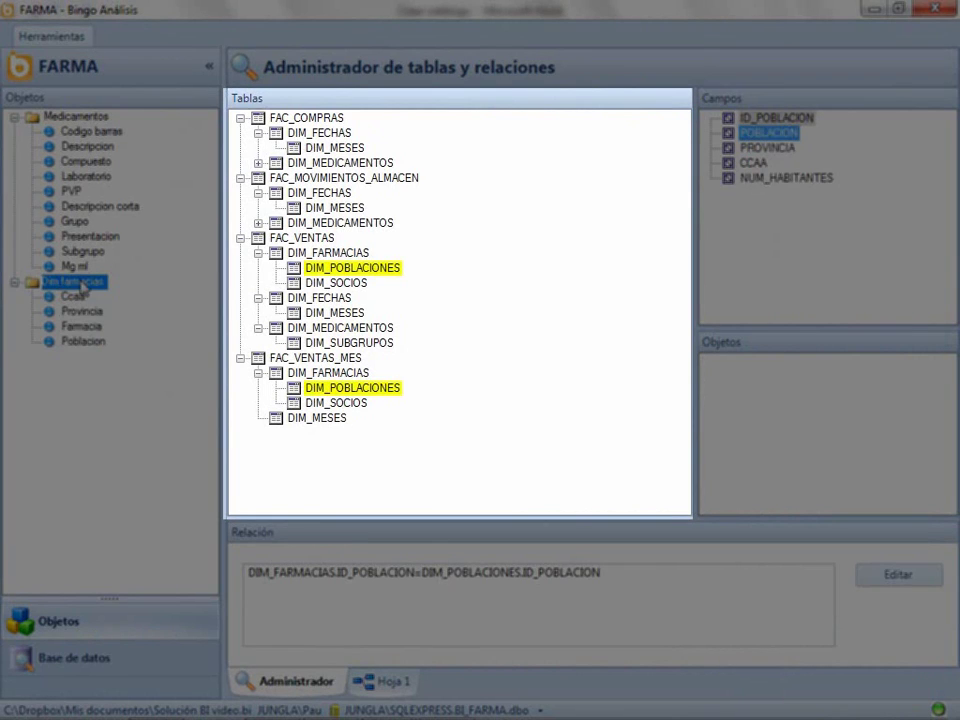
- Add the member's name field from DIM_SOCIOS to the Dim farmacias folder as Socio and rename the folder Farmacias
left_click(336, 282)
left_click_drag(767, 132, 64, 369)
left_click(72, 356)
type("Socio")
left_click(48, 283)
type("Farmacias")
key("Return")
- Create a Tiempo folder from DIM_FECHAS, keeping only Fecha, the week number renamed Número de semana, and Dia semana
left_click_drag(313, 299, 17, 386)
left_click(58, 372)
left_click(97, 401)
type("Número de semana")
key("Return")
right_click(74, 417)
left_click(118, 530)
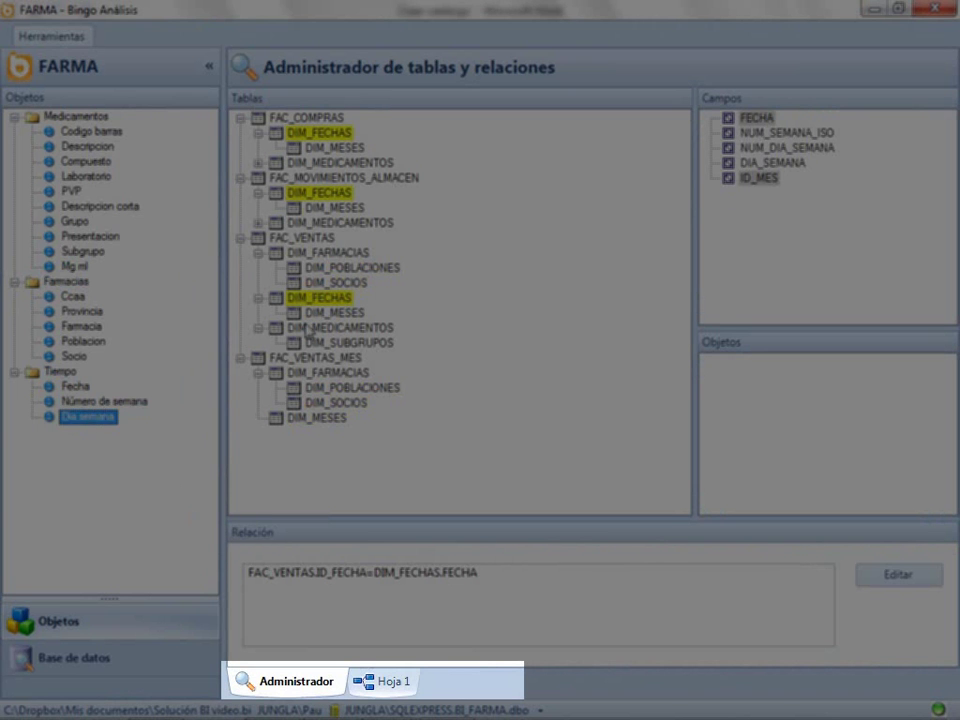
- Add ANYO, renamed Año, and MES from DIM_MESES to the Tiempo folder and reorder its objects
left_click(73, 357)
left_click_drag(75, 372, 62, 372)
left_click_drag(752, 178, 62, 372)
left_click(74, 416)
key("Return")
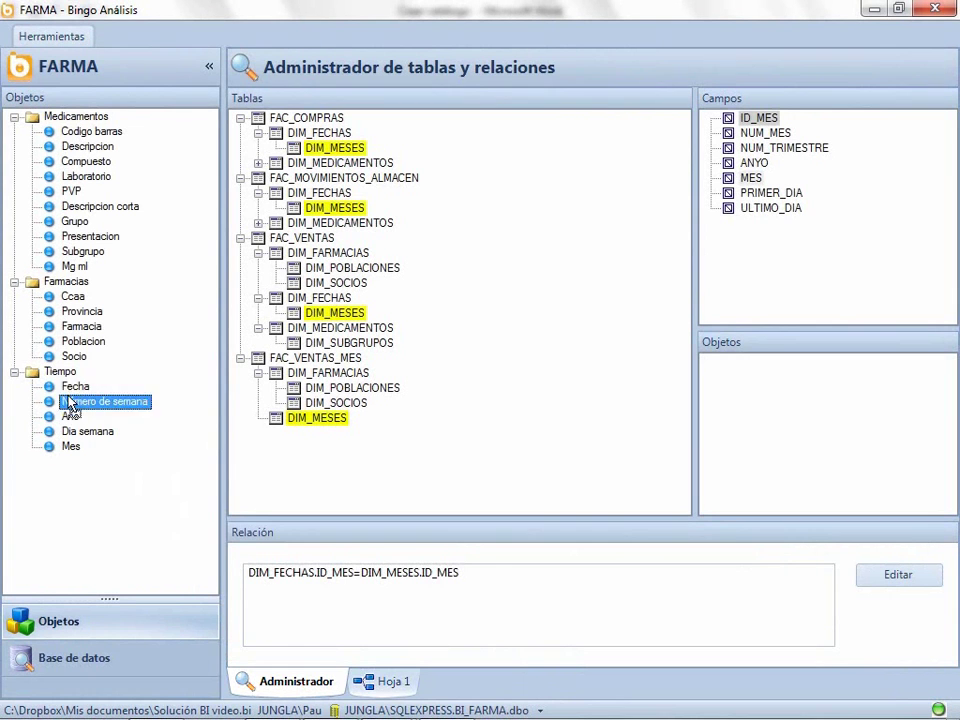
mouse_move(71, 399)
left_mouse_down()
mouse_move(82, 443)
mouse_move(78, 418)
left_mouse_up()
- Collapse the Tiempo folder and create a new object folder named Indicadores
left_click(13, 372)
right_click(13, 441)
right_click(52, 413)
left_click(115, 425)
type("Indicadores")
key("Return")
- Add the units field of FAC_COMPRAS to Indicadores, rename it Unidades compradas and convert it into an indicator
left_click(54, 390)
left_click_drag(54, 393, 56, 395)
key("F2")
type("Unidades compradas")
key("Return")
right_click(70, 401)
left_click(133, 494)
- Add ENTRADAS from FAC_MOVIMIENTOS_ALMACEN to the Indicadores folder as the indicator Entradas almacén
left_click(343, 177)
left_click_drag(760, 148, 55, 395)
key("F2")
type("almacén")
key("Return")
- Add SALIDAS from FAC_MOVIMIENTOS_ALMACEN to Indicadores, rename it Salidas almacén and convert it into an indicator
left_click(761, 162)
left_click(127, 387)
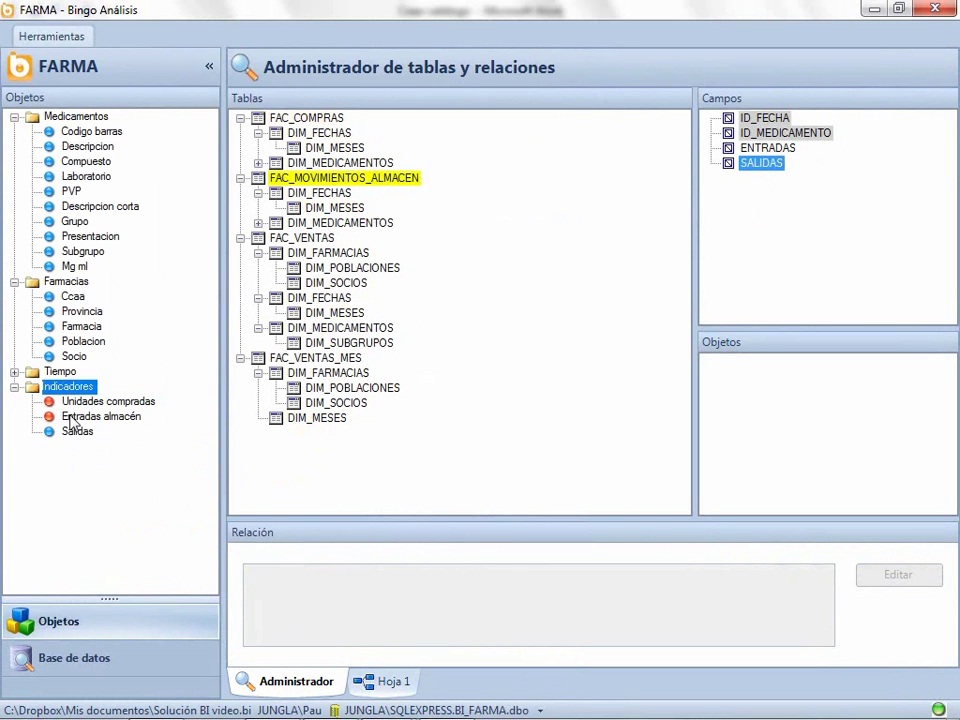
key("F2")
key("End")
type("almacén")
key("Return")
right_click(70, 431)
left_click(130, 522)
- Add UNIDADES from FAC_VENTAS to Indicadores, rename it Unidades vendidas and convert it into an indicator
left_click(302, 237)
left_click_drag(765, 162, 68, 386)
left_click(63, 446)
key("F2")
key("End")
type("vendidas")
key("Return")
right_click(70, 448)
left_click(147, 546)
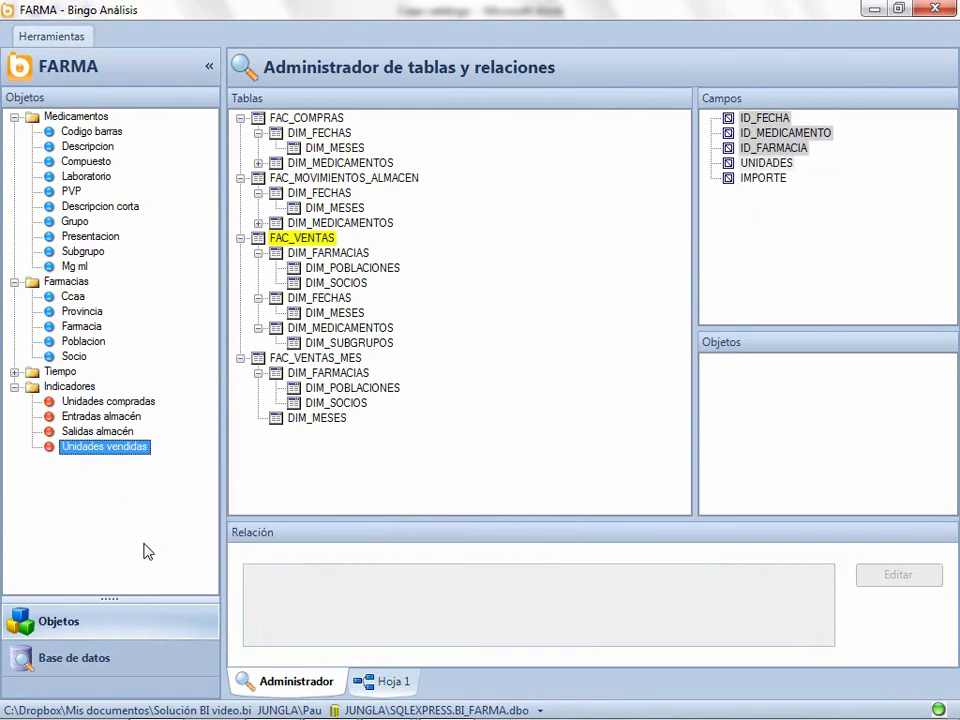
left_click(14, 371)
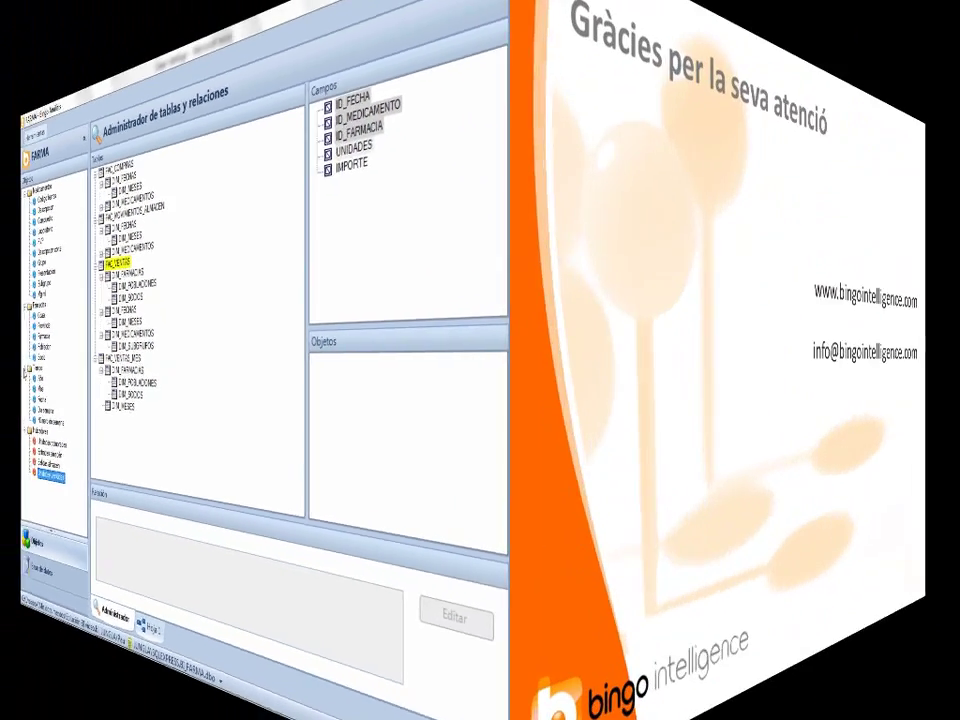